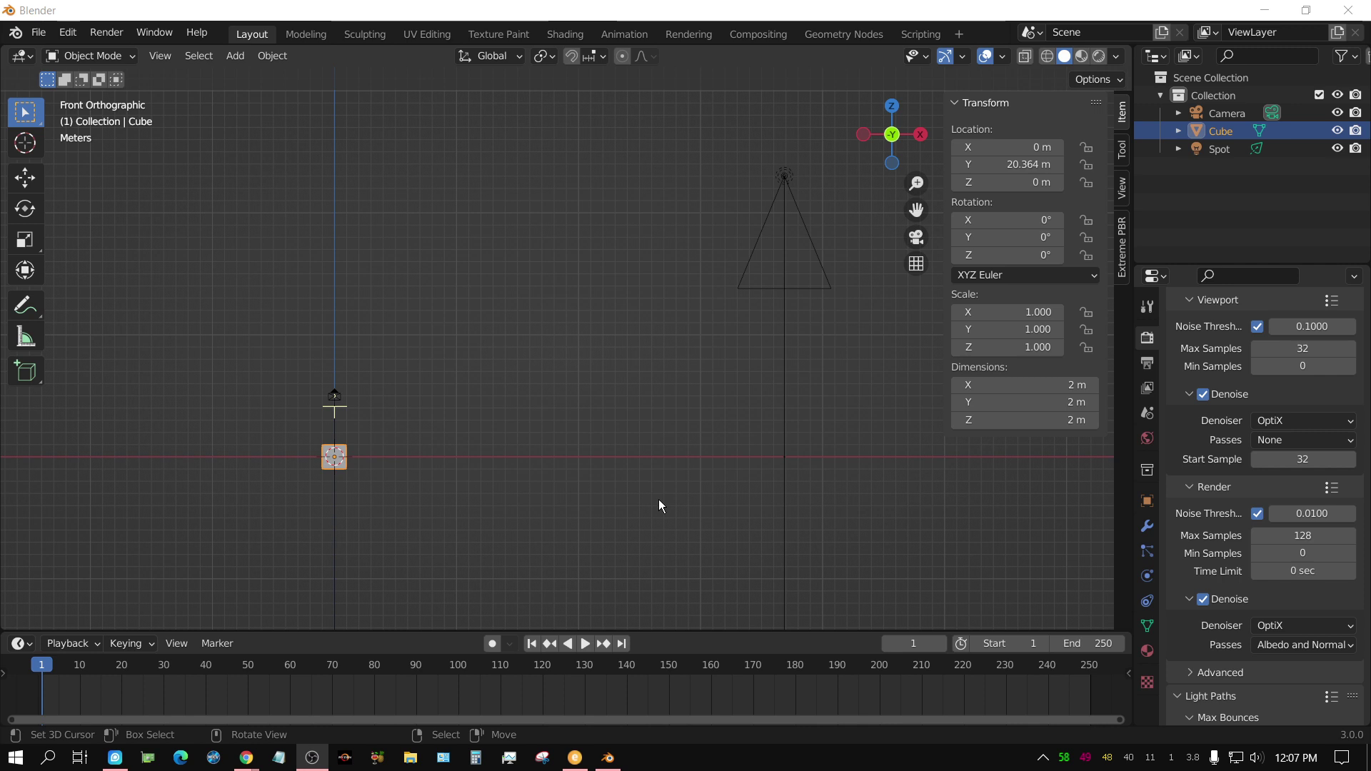
Step: Tilt the spot light 57.9° about its Y axis so it points down
left_click(785, 177)
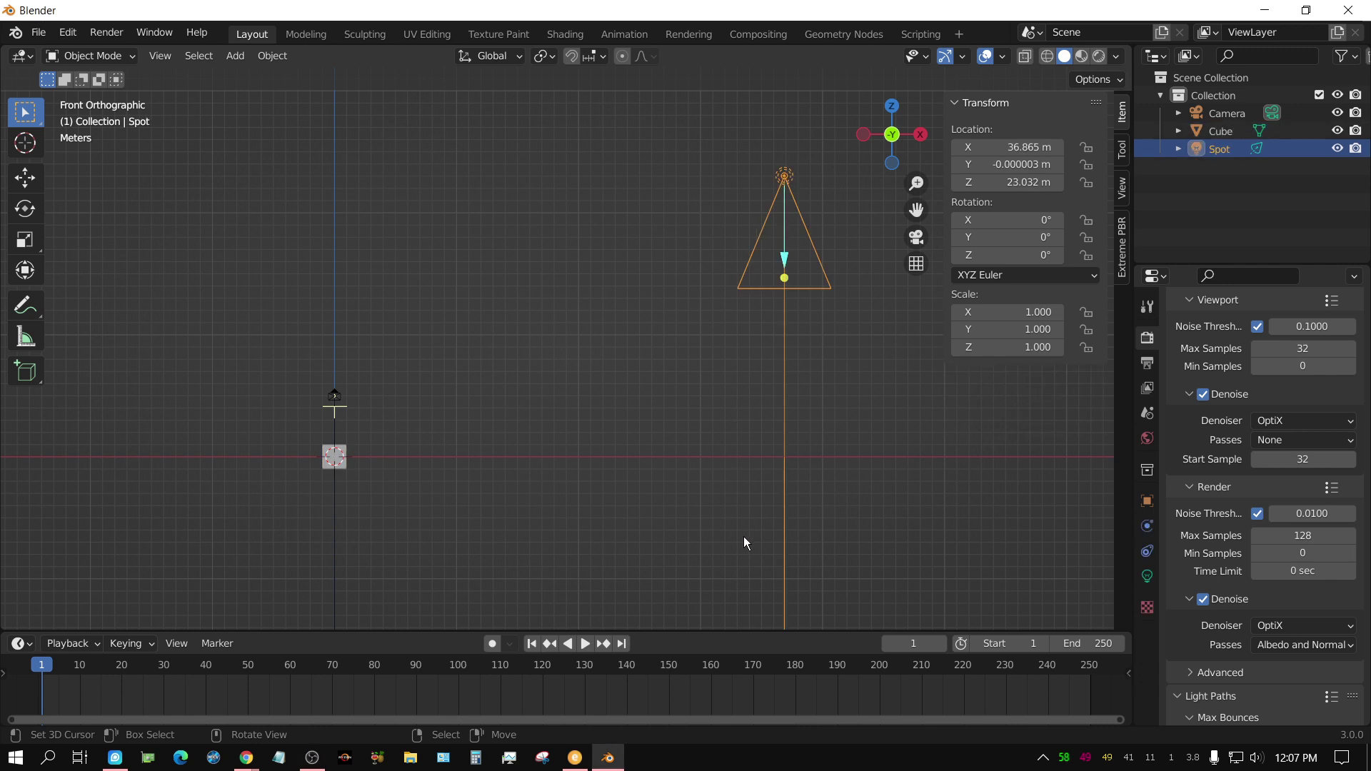
key("r")
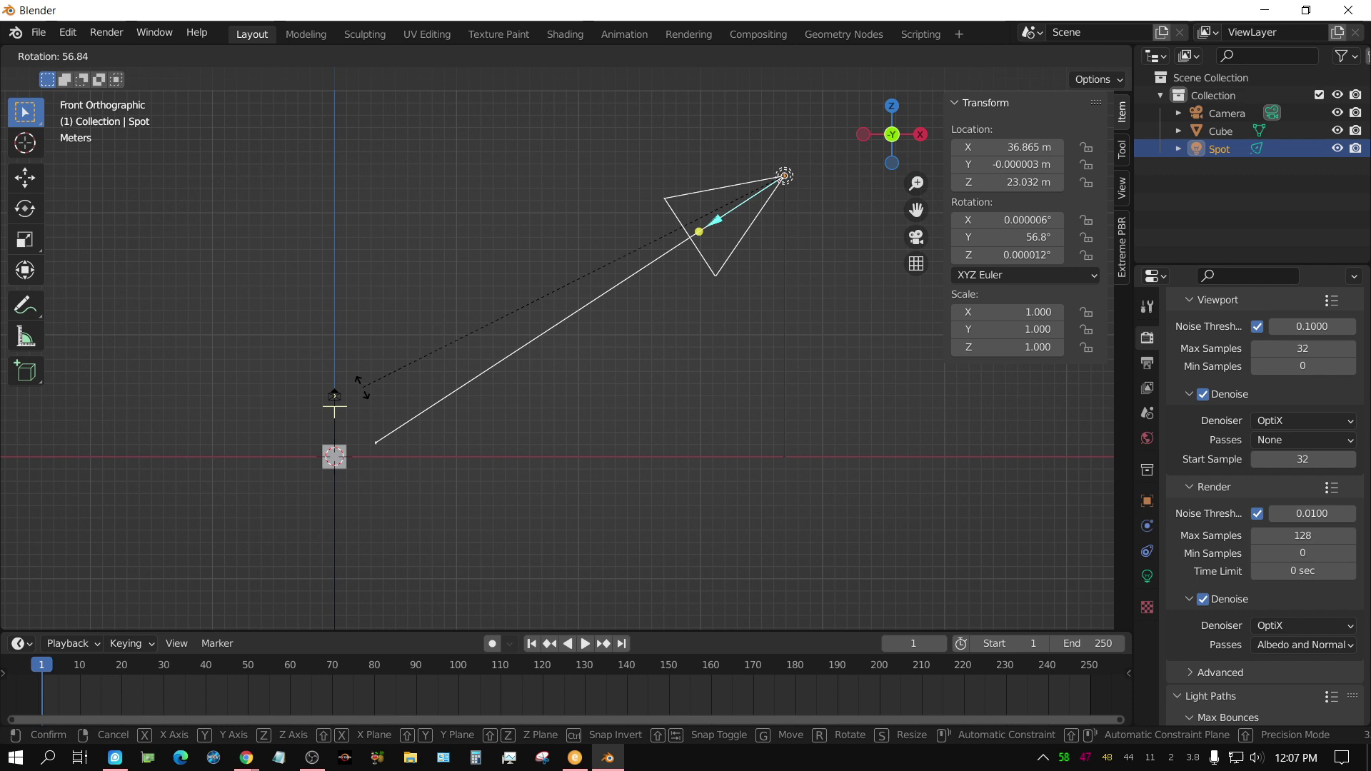
left_click(358, 385)
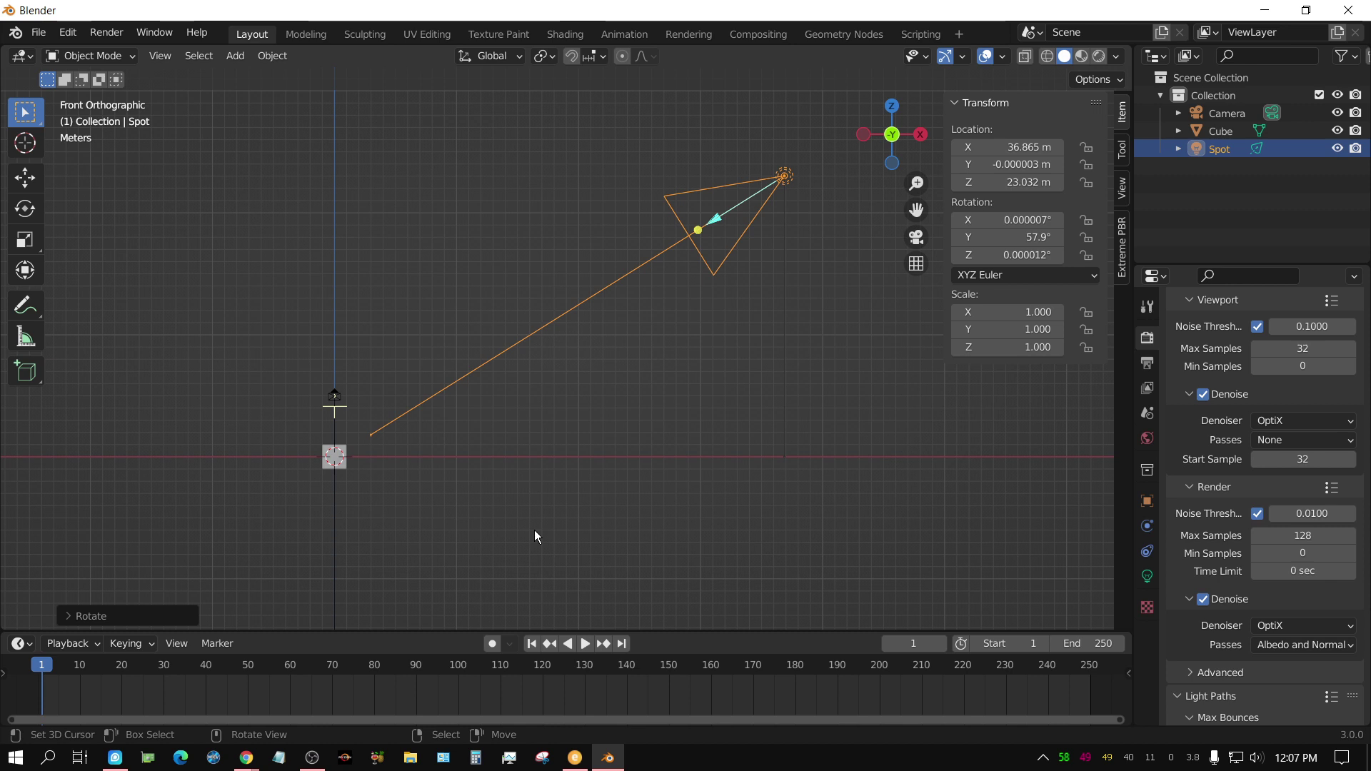
Step: In Top view, swing the spot light around its vertical axis and orbit to check its aim
key("KP_7")
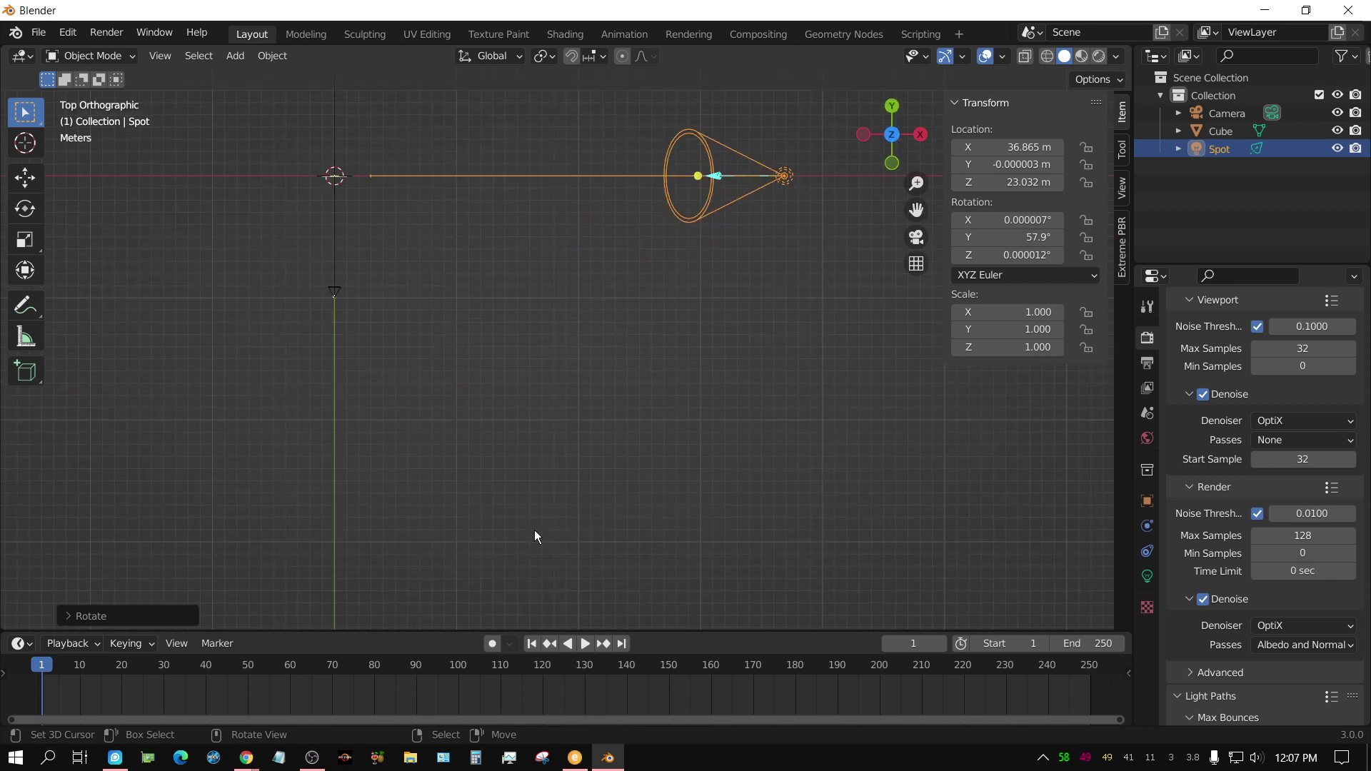
middle_click_drag(400, 297, 417, 544, "shift")
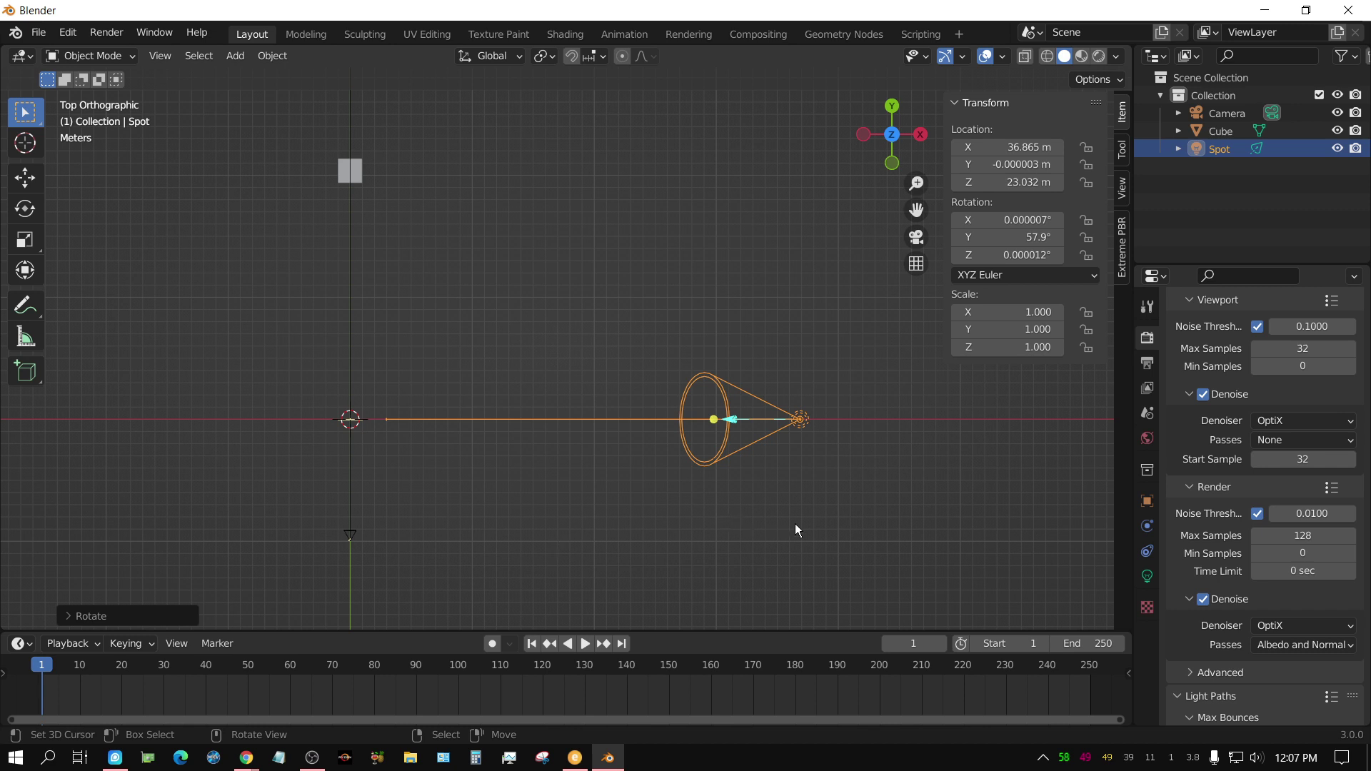
key("r")
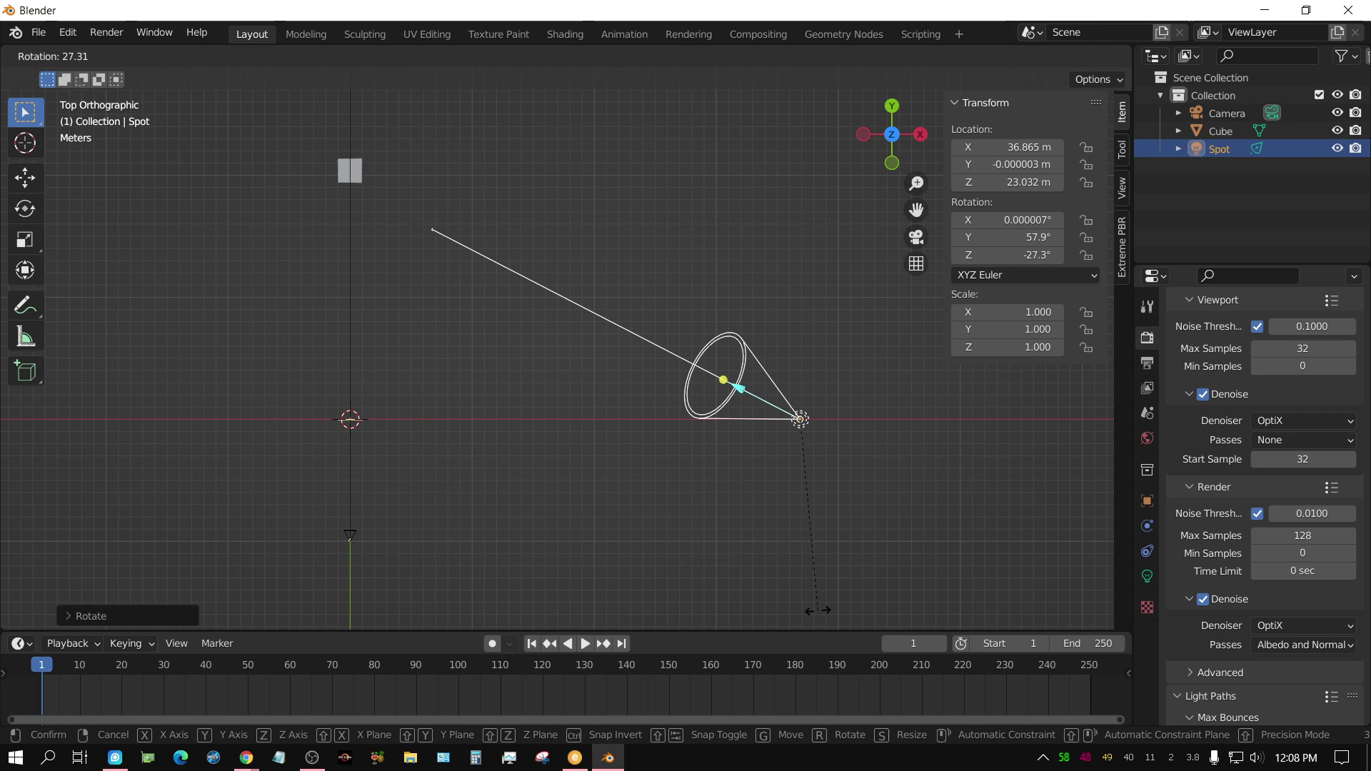
left_click(814, 610)
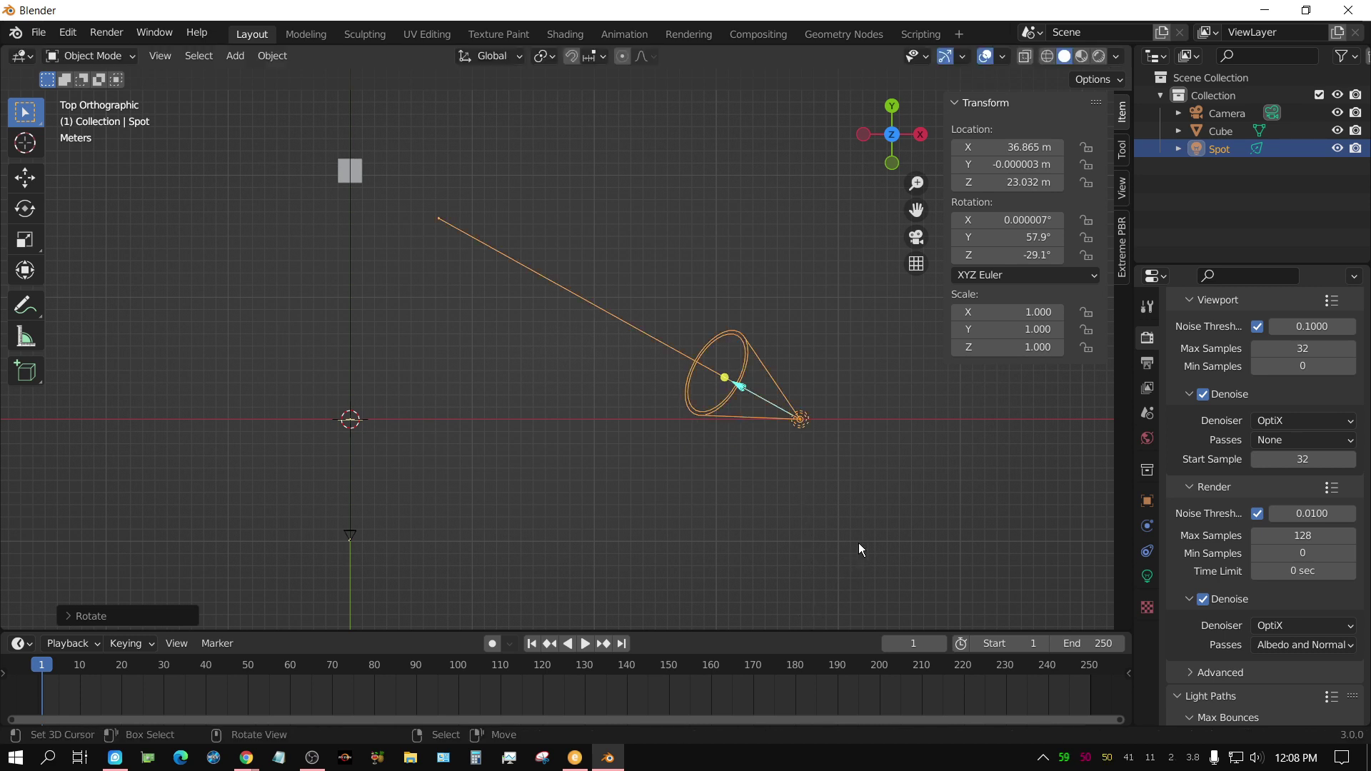
middle_click_drag(752, 568, 731, 437)
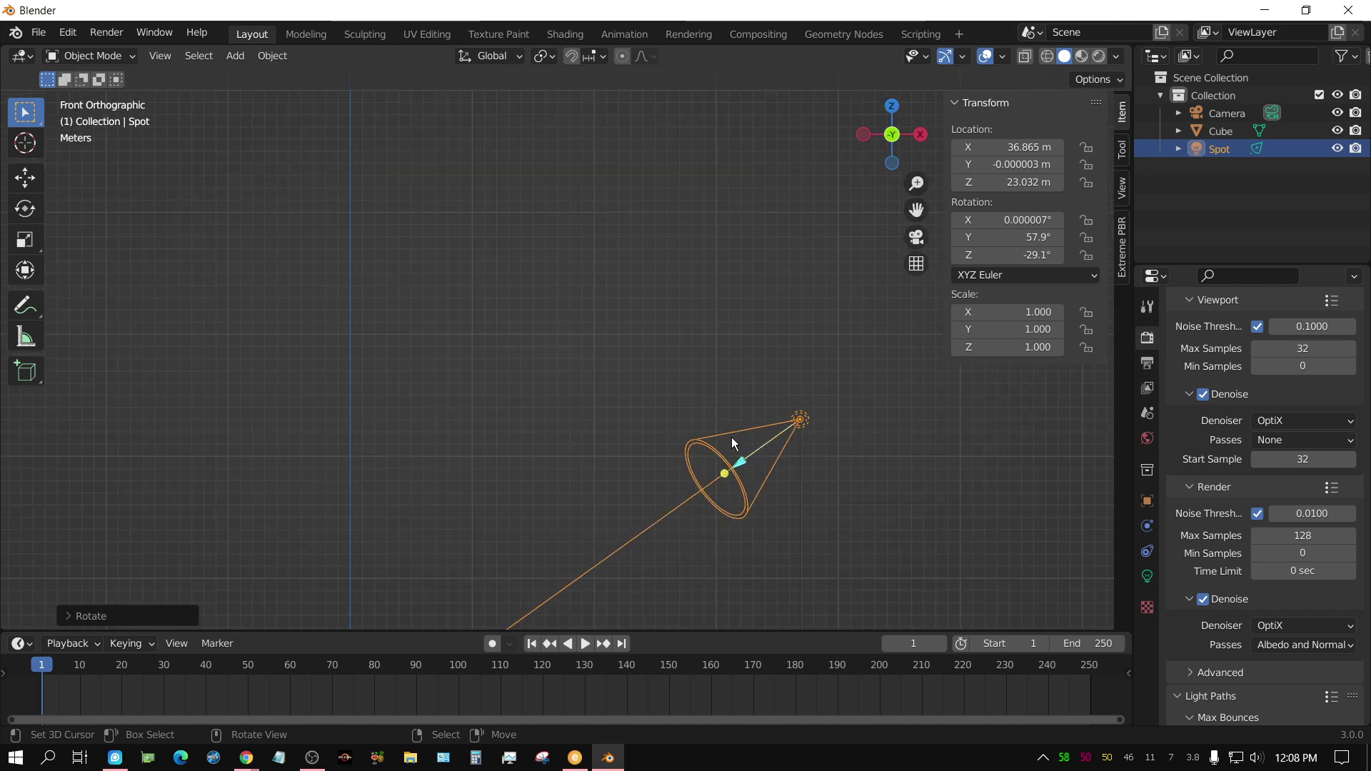
middle_click_drag(637, 482, 596, 284, "shift")
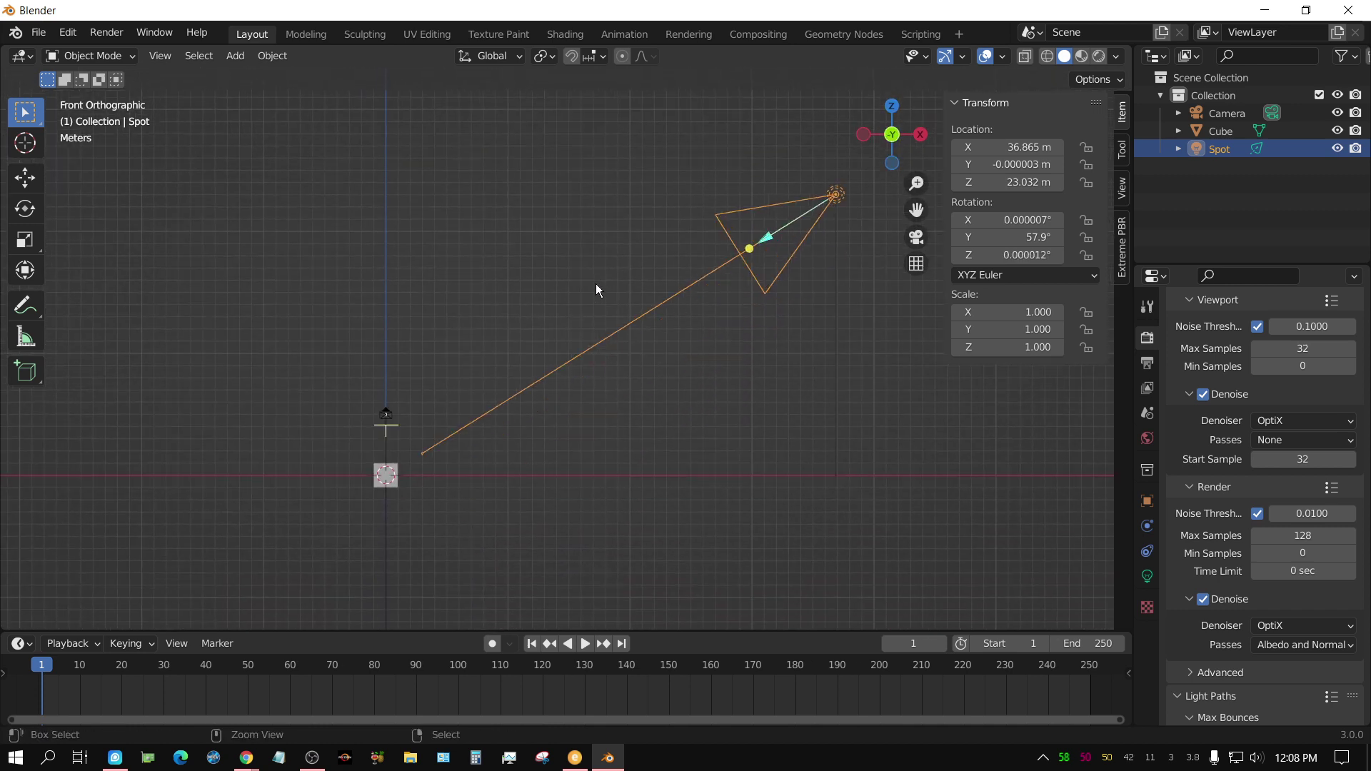
Step: Clear the spot light's rotation, then select the camera and view through it
key("alt+r")
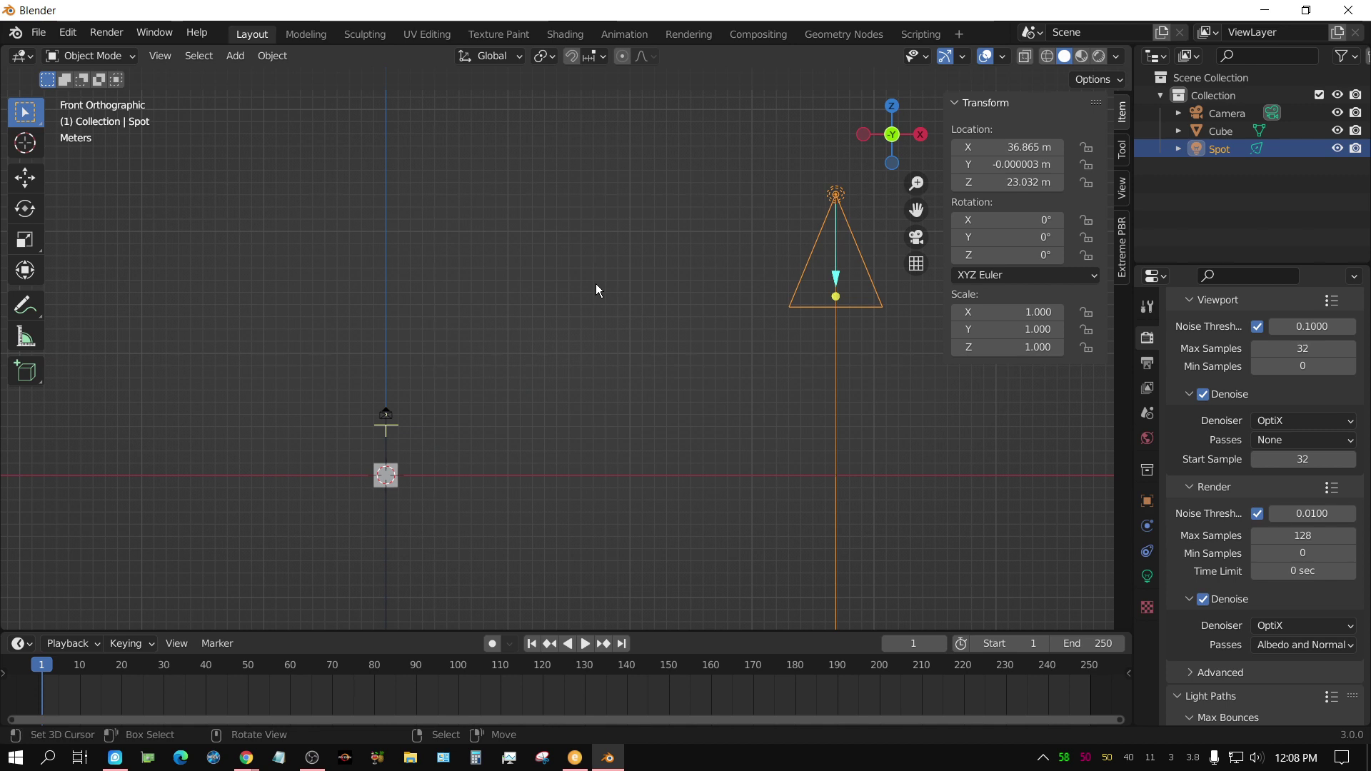
left_click(386, 414)
key("KP_0")
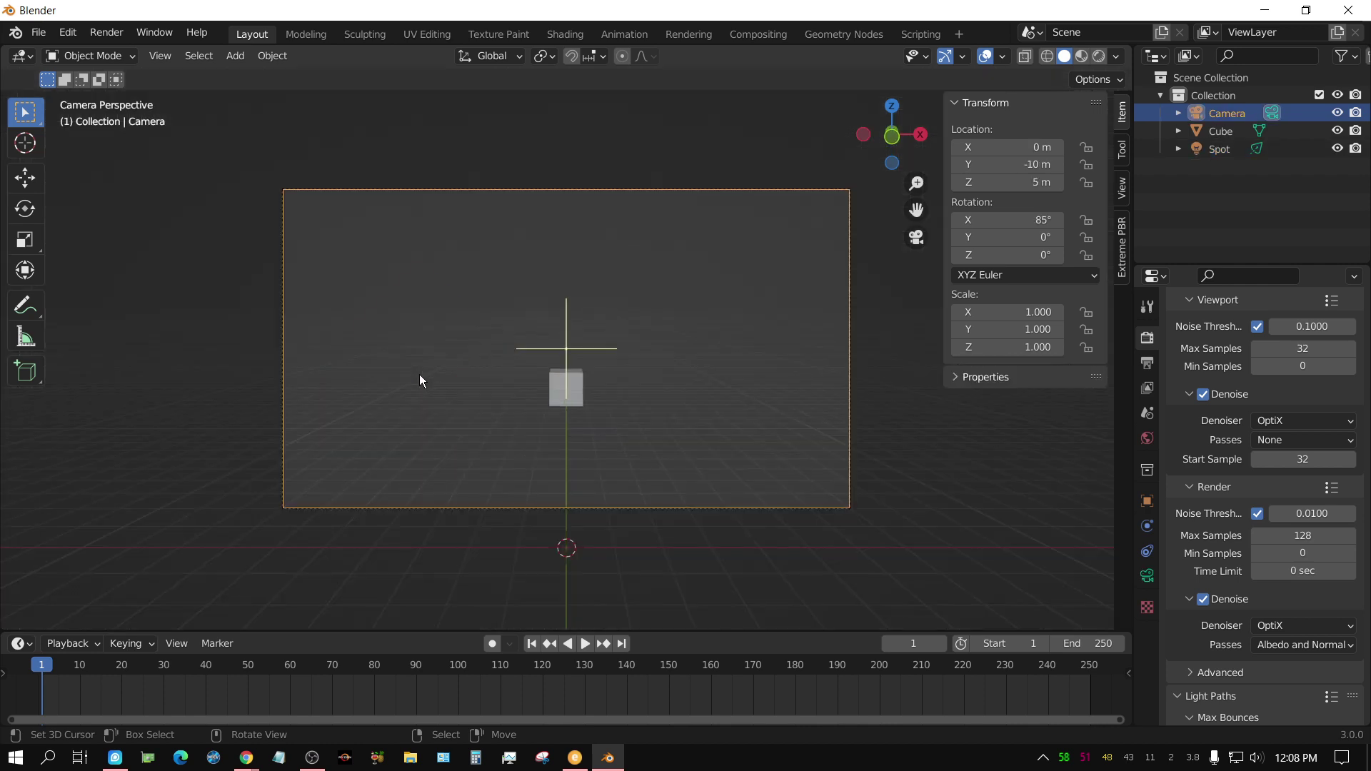
middle_click_drag(481, 306, 496, 319)
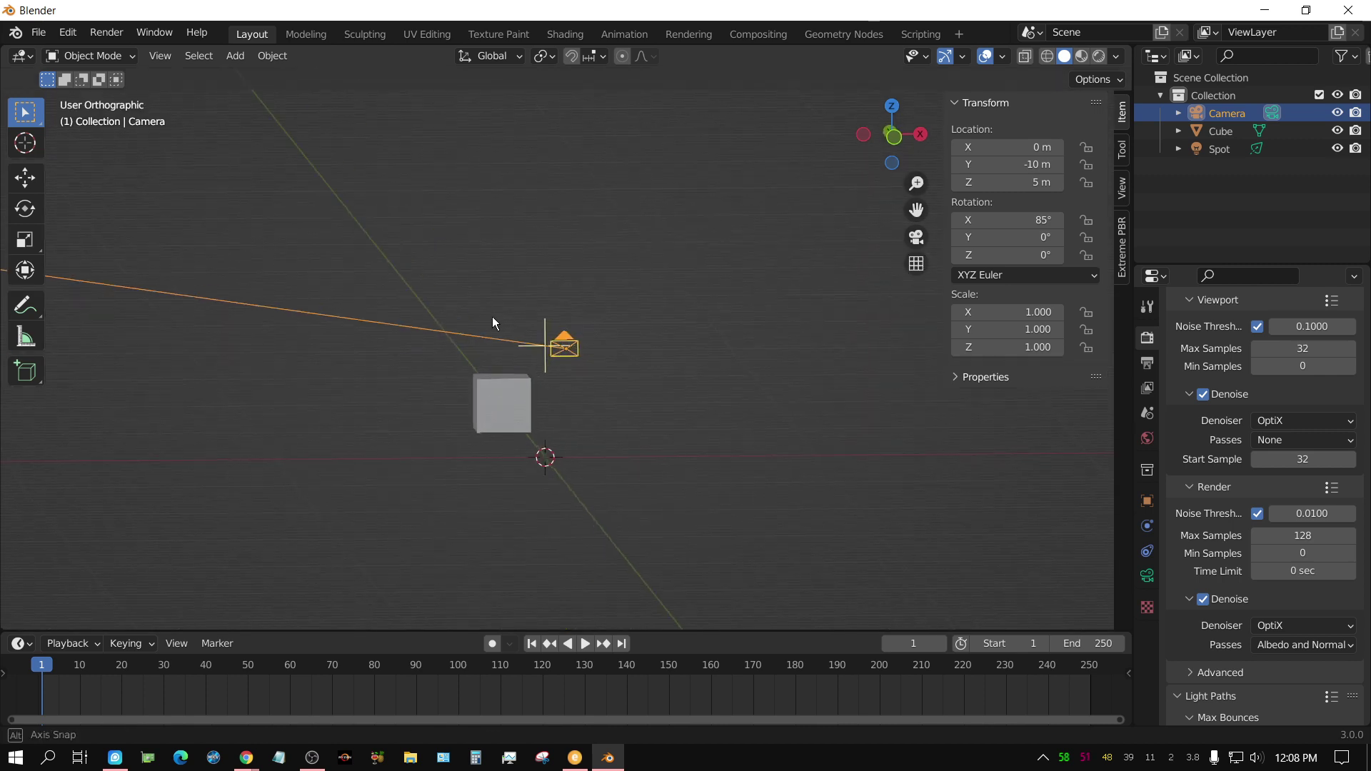
Step: Enable Lock Camera to View and reframe the camera so the cube is centred
left_click(1123, 188)
left_click(1023, 323)
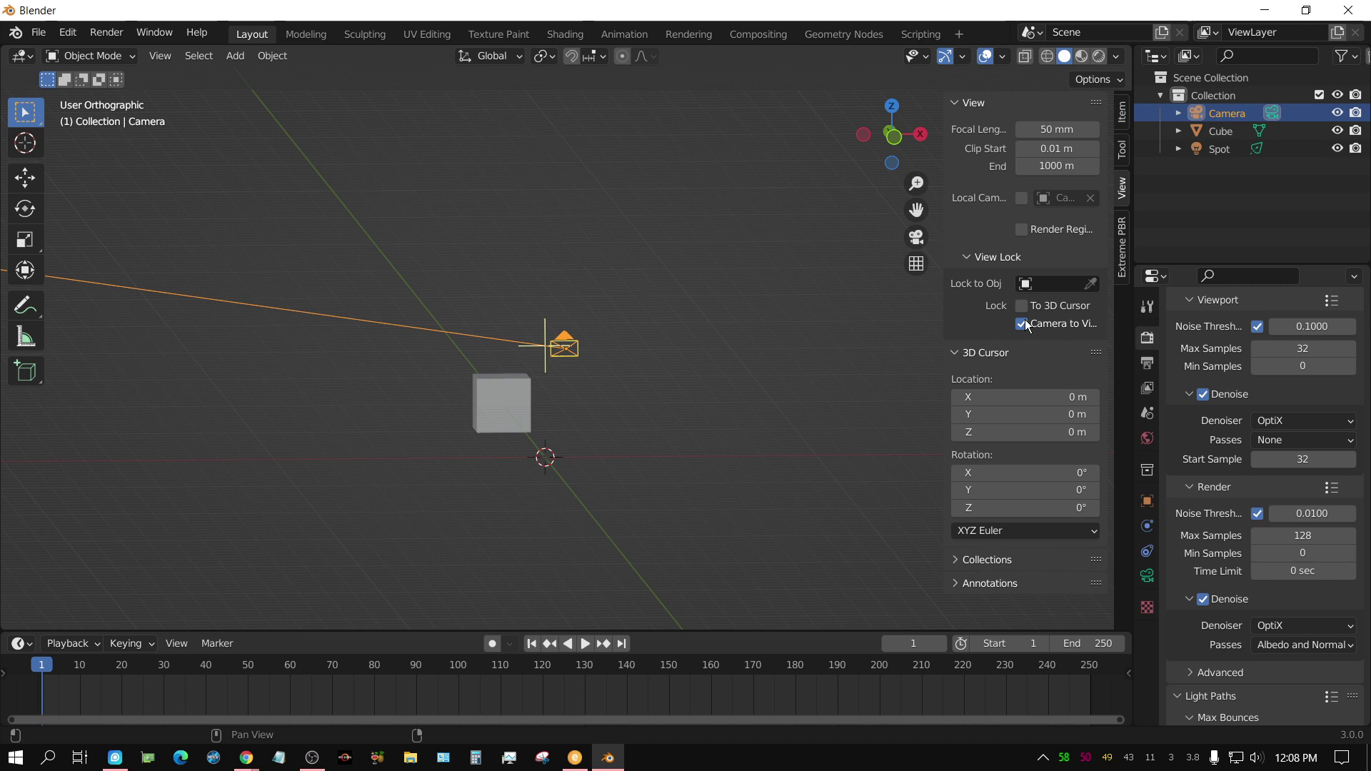
key("KP_0")
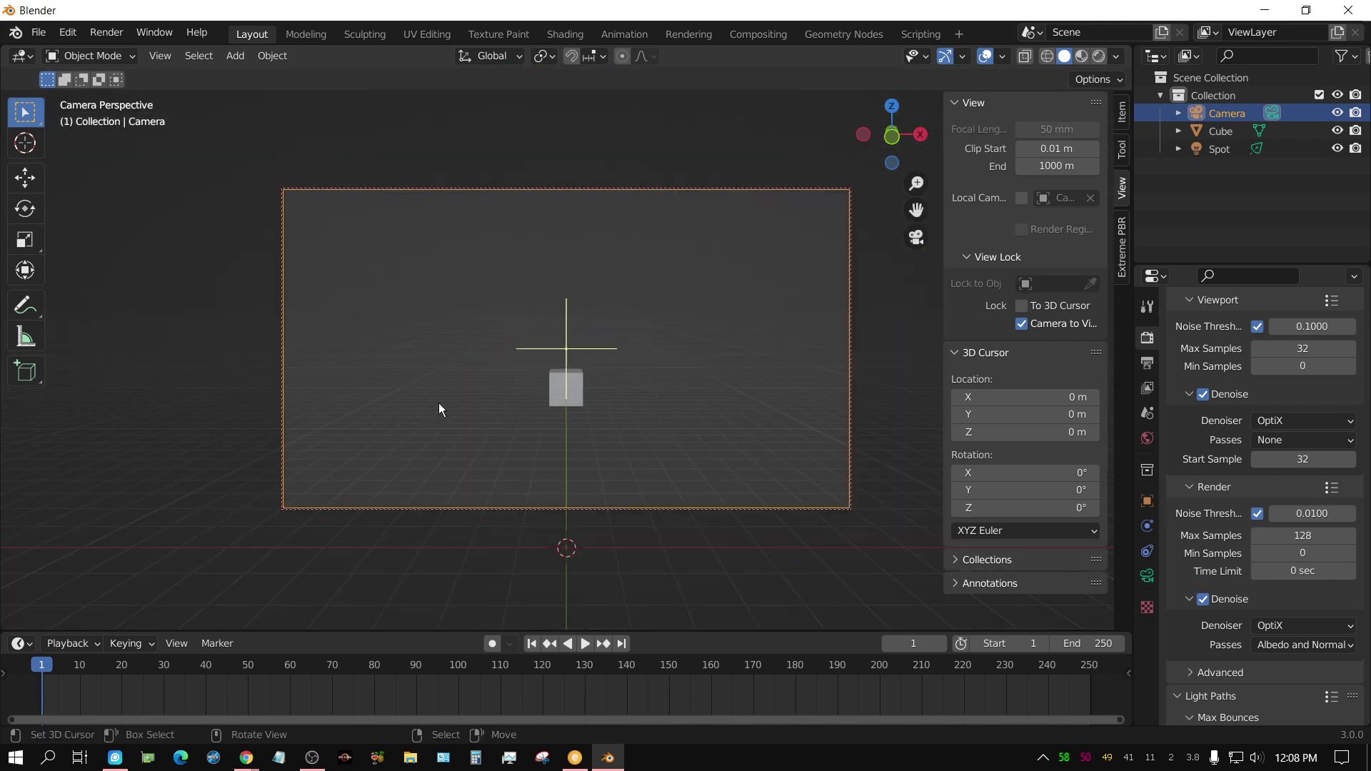
mouse_move(490, 413)
middle_mouse_down()
mouse_move(596, 420)
mouse_move(549, 466)
mouse_move(475, 413)
mouse_move(458, 453)
mouse_move(554, 392)
mouse_move(462, 427)
mouse_move(489, 437)
mouse_move(505, 413)
mouse_move(444, 412)
mouse_move(453, 447)
mouse_move(520, 429)
mouse_move(491, 422)
middle_mouse_up()
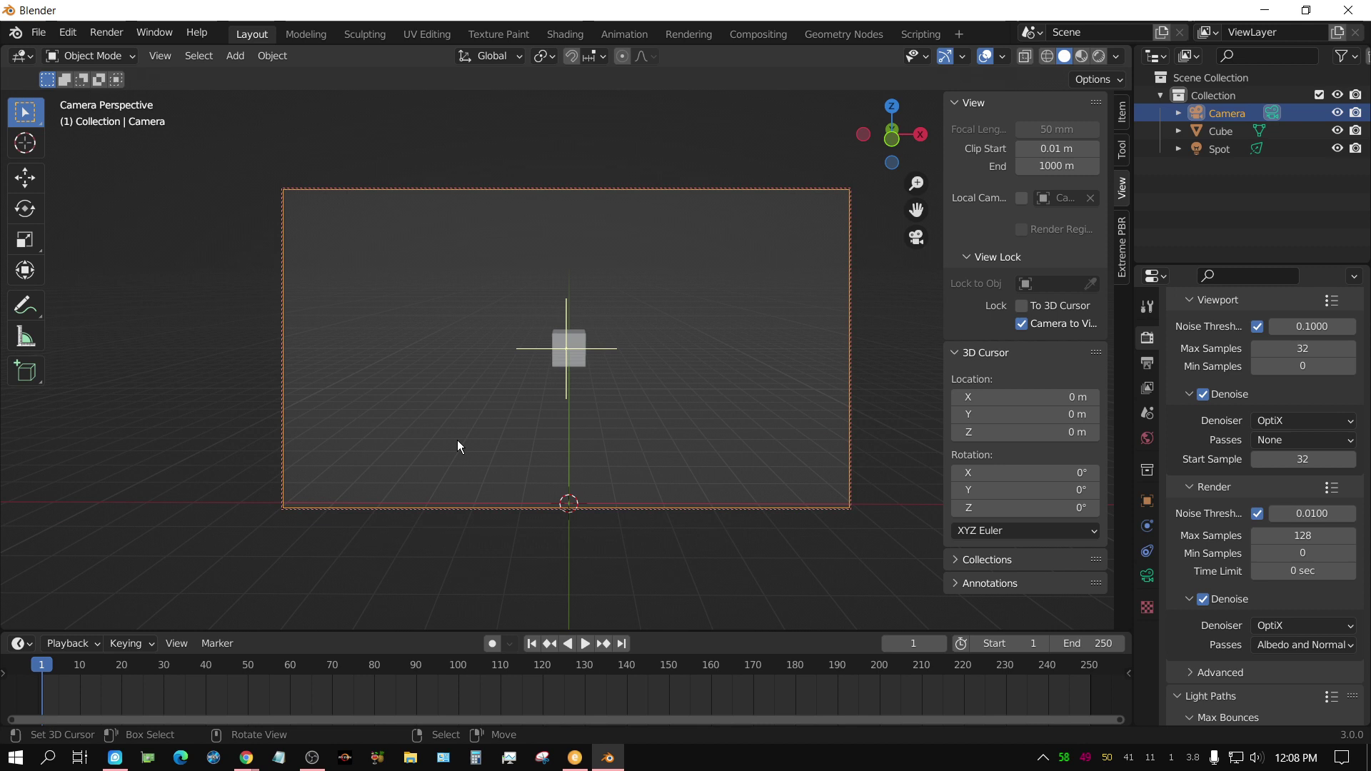
Step: From a zoomed-out Front view, select the spot light and toggle back to Front Orthographic
key("KP_1")
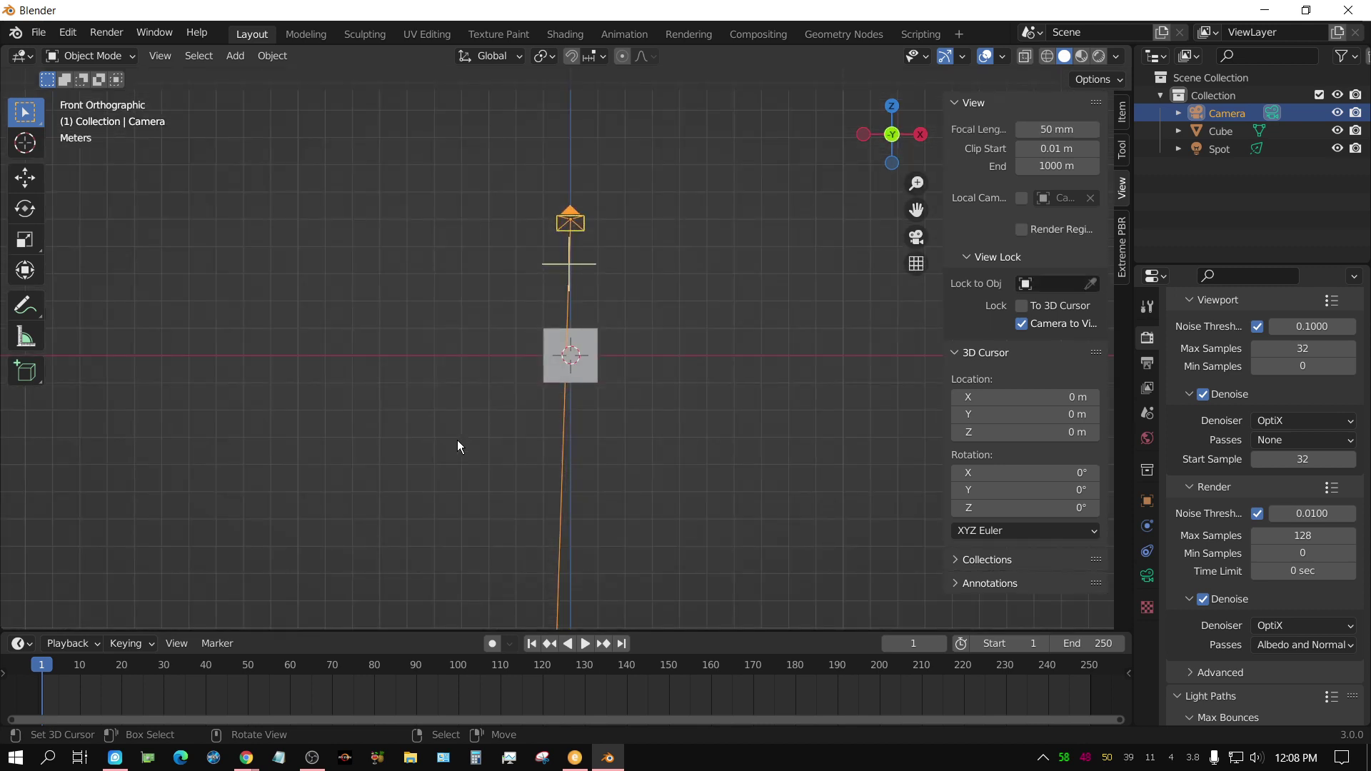
scroll(815, 430, "down", 4)
middle_click_drag(700, 405, 450, 505, "shift")
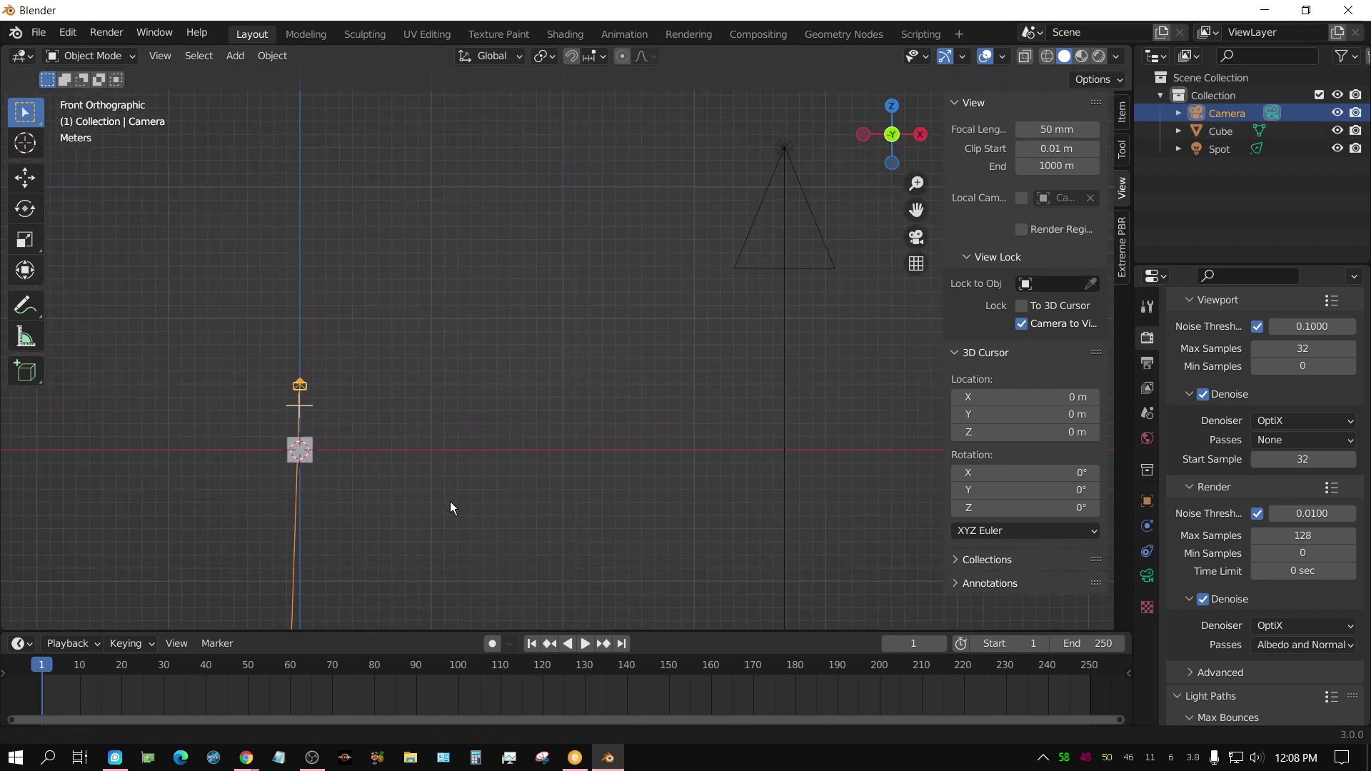
left_click(787, 145)
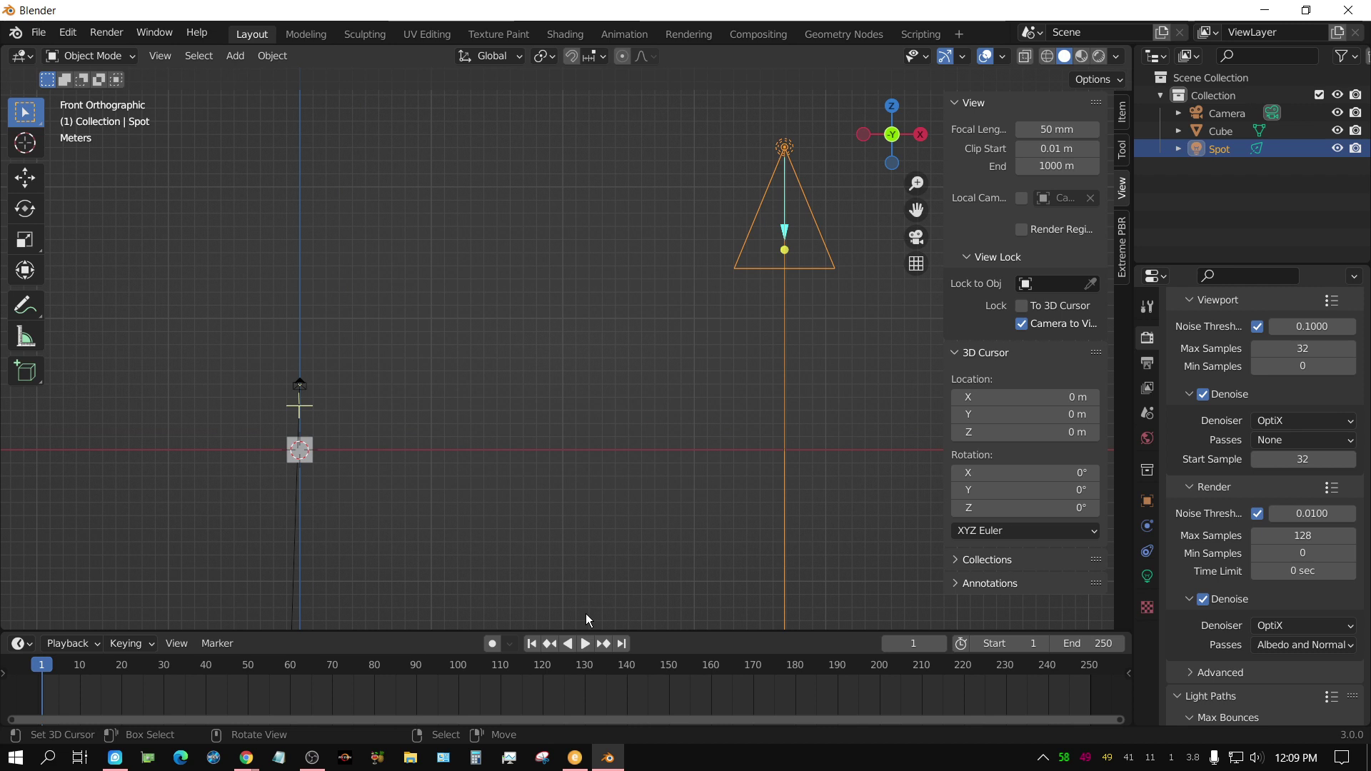
key("KP_0")
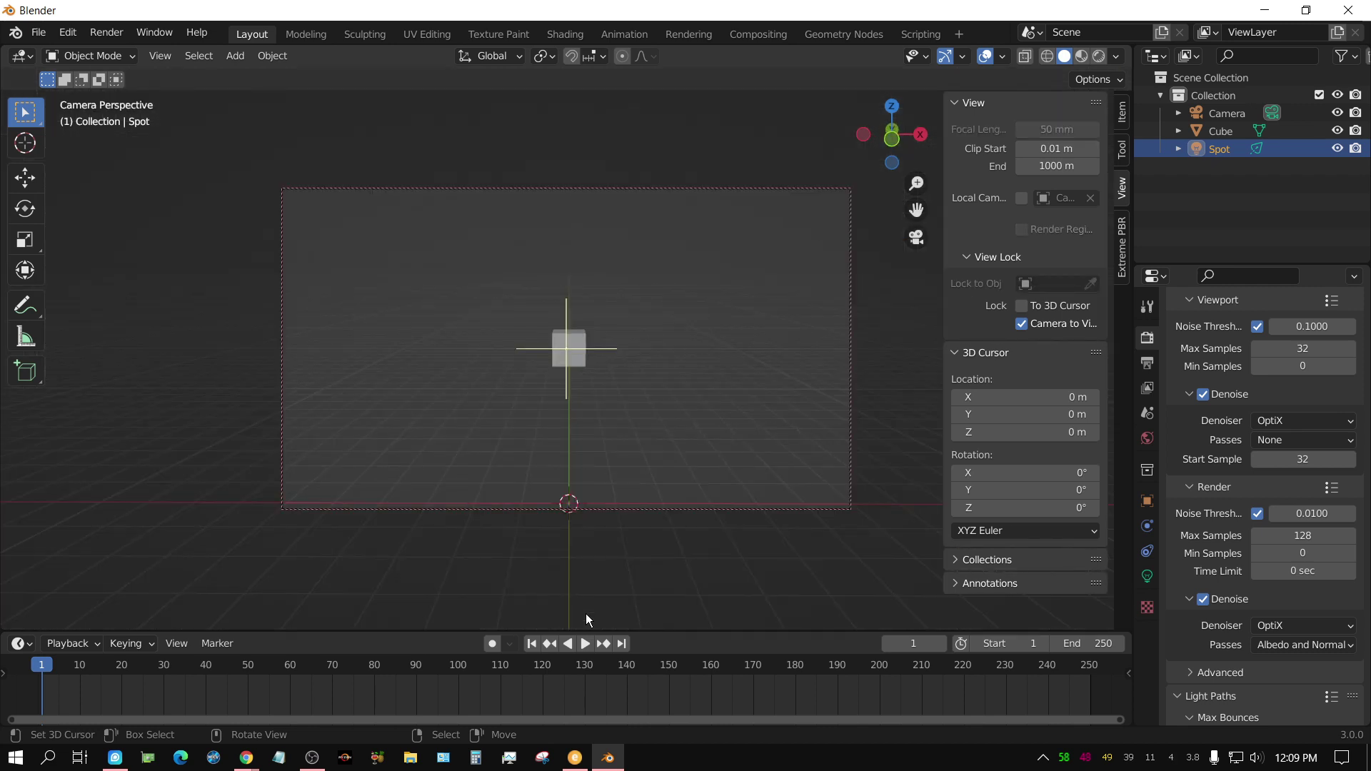
key("KP_0")
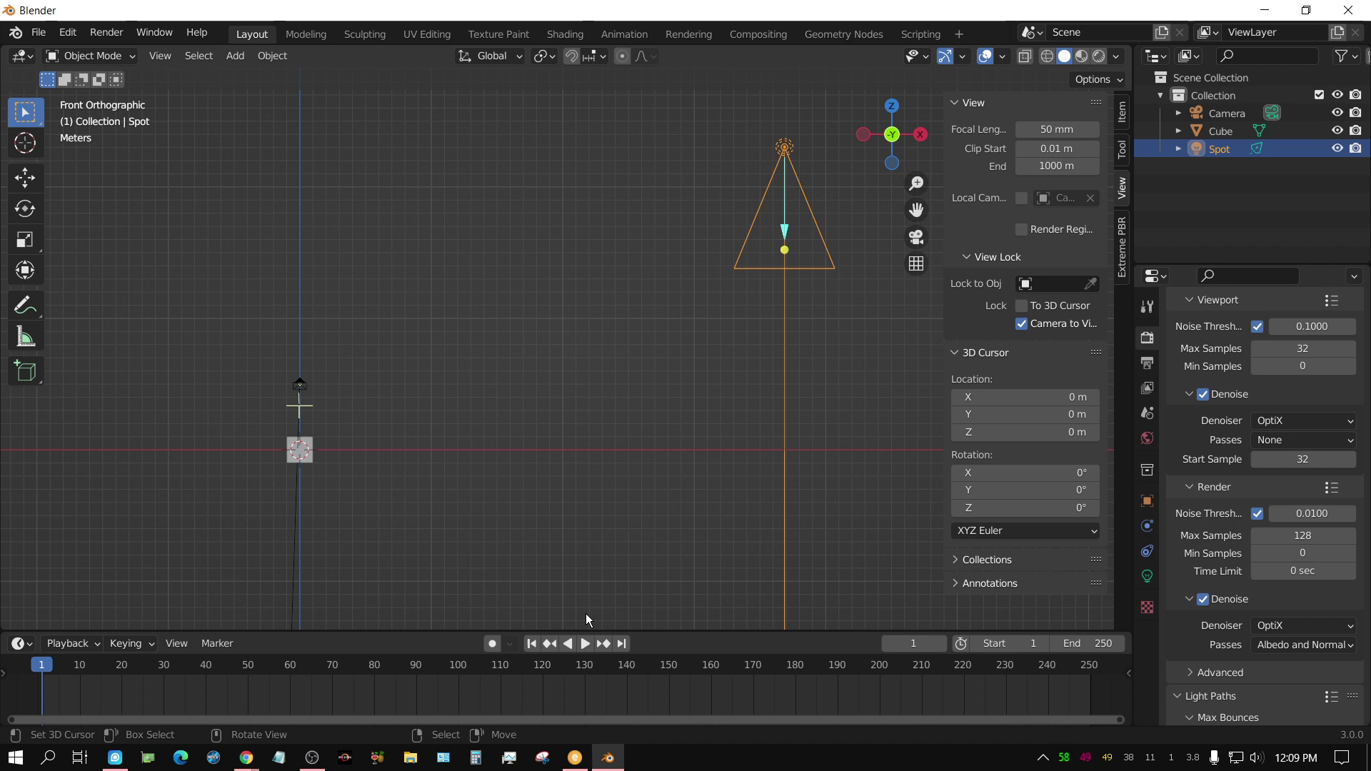
key("ctrl")
Step: View through the spot light and trackball-rotate it until the cube is centred in its beam
key("ctrl+KP_0")
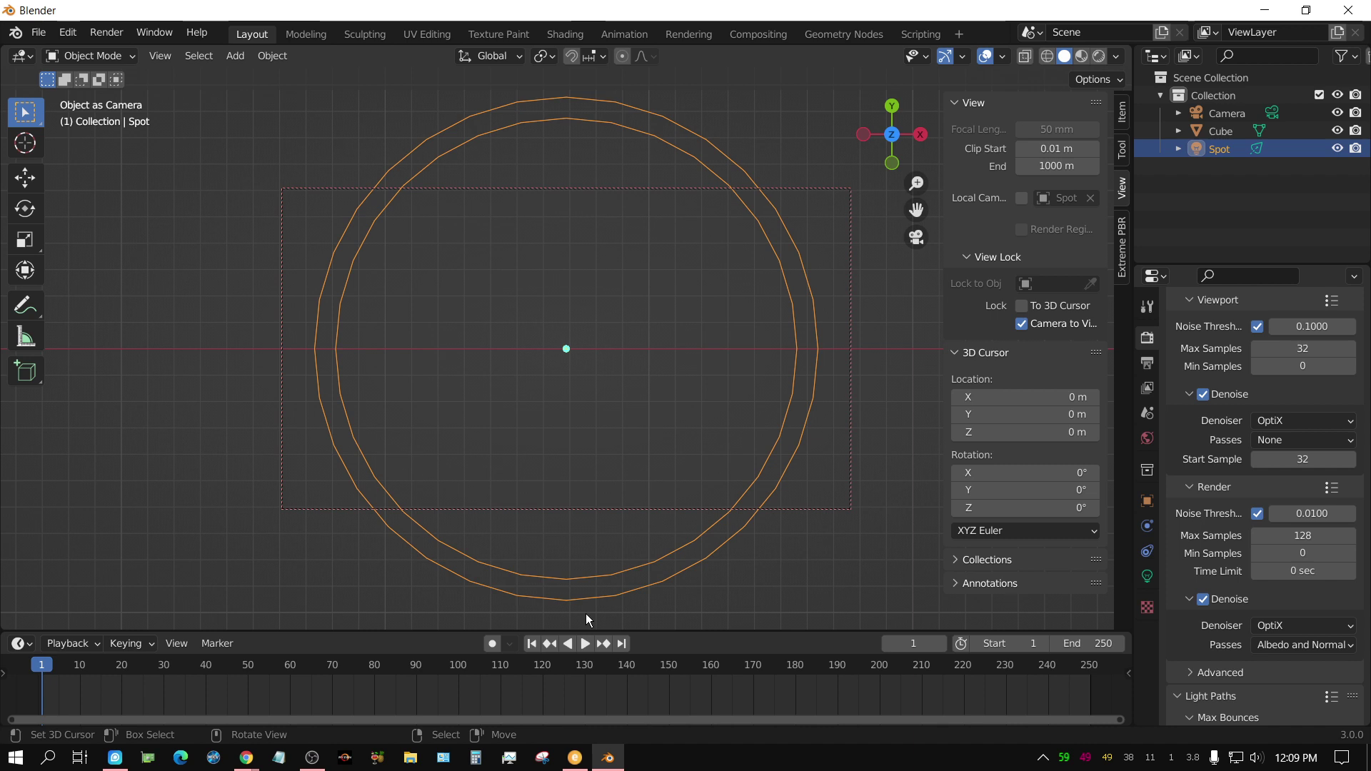
key("r")
key("r")
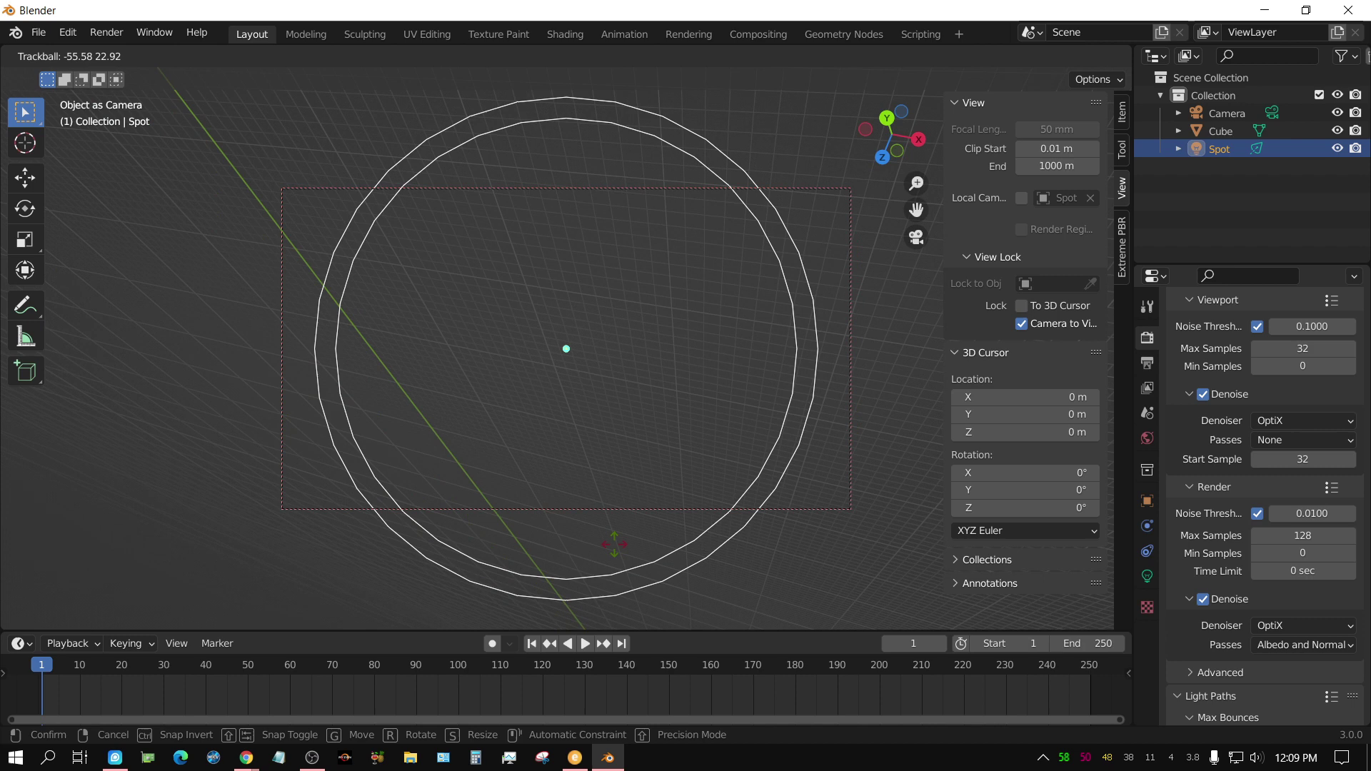
mouse_move(509, 409)
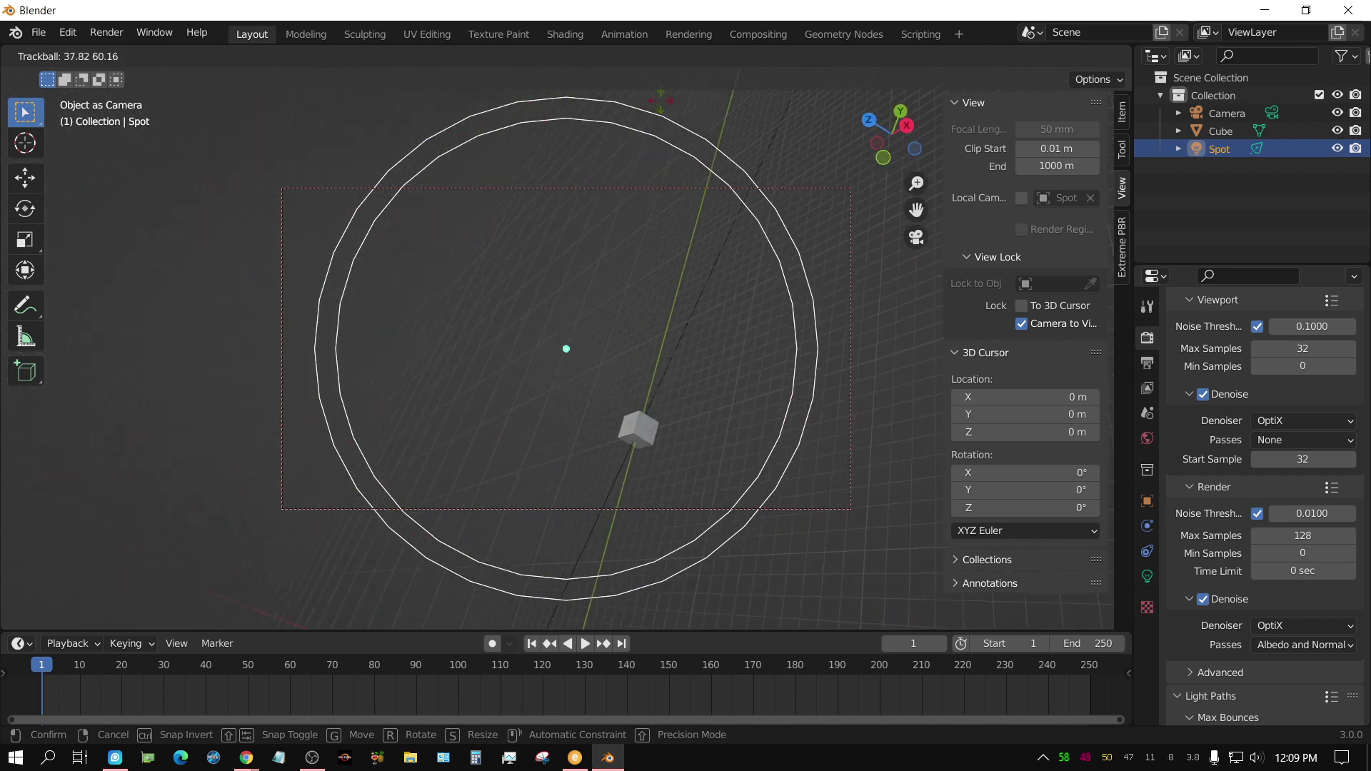
mouse_move(372, 442)
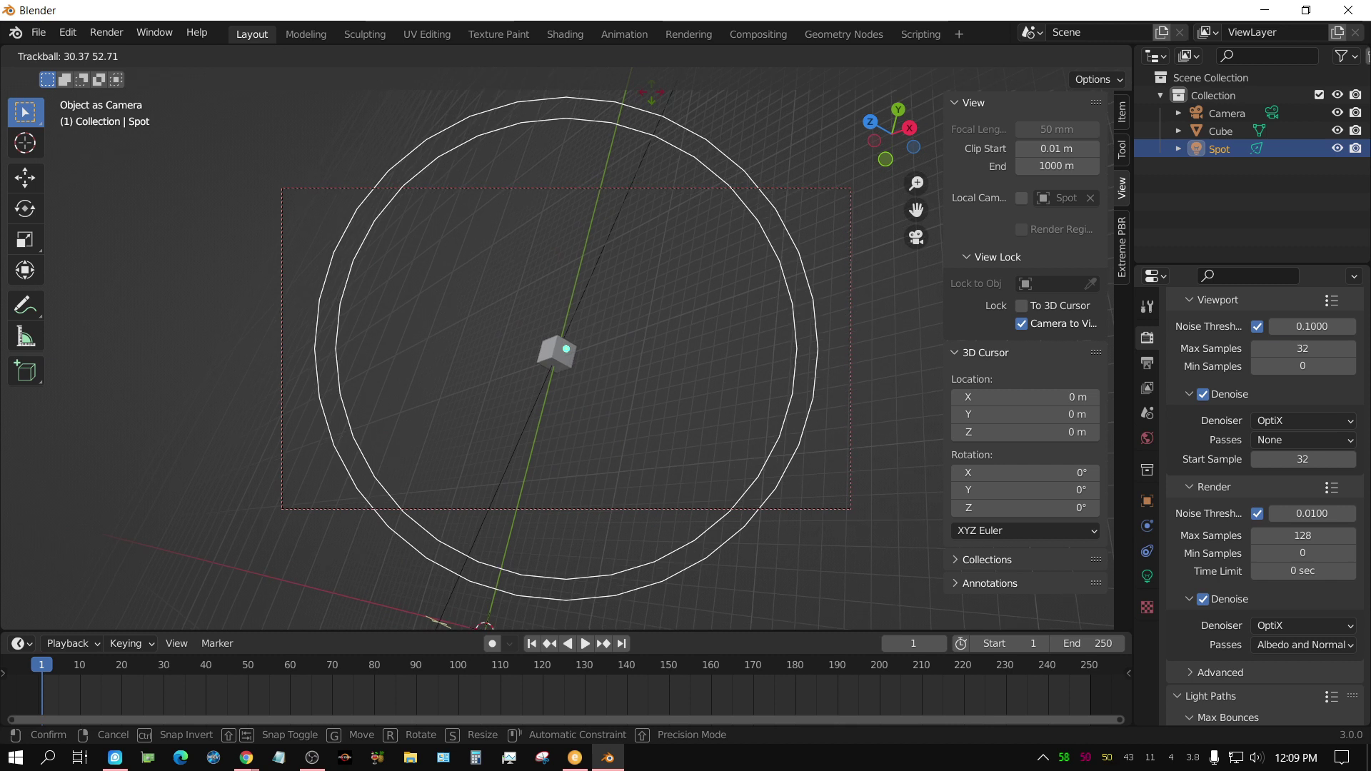
left_click(654, 91)
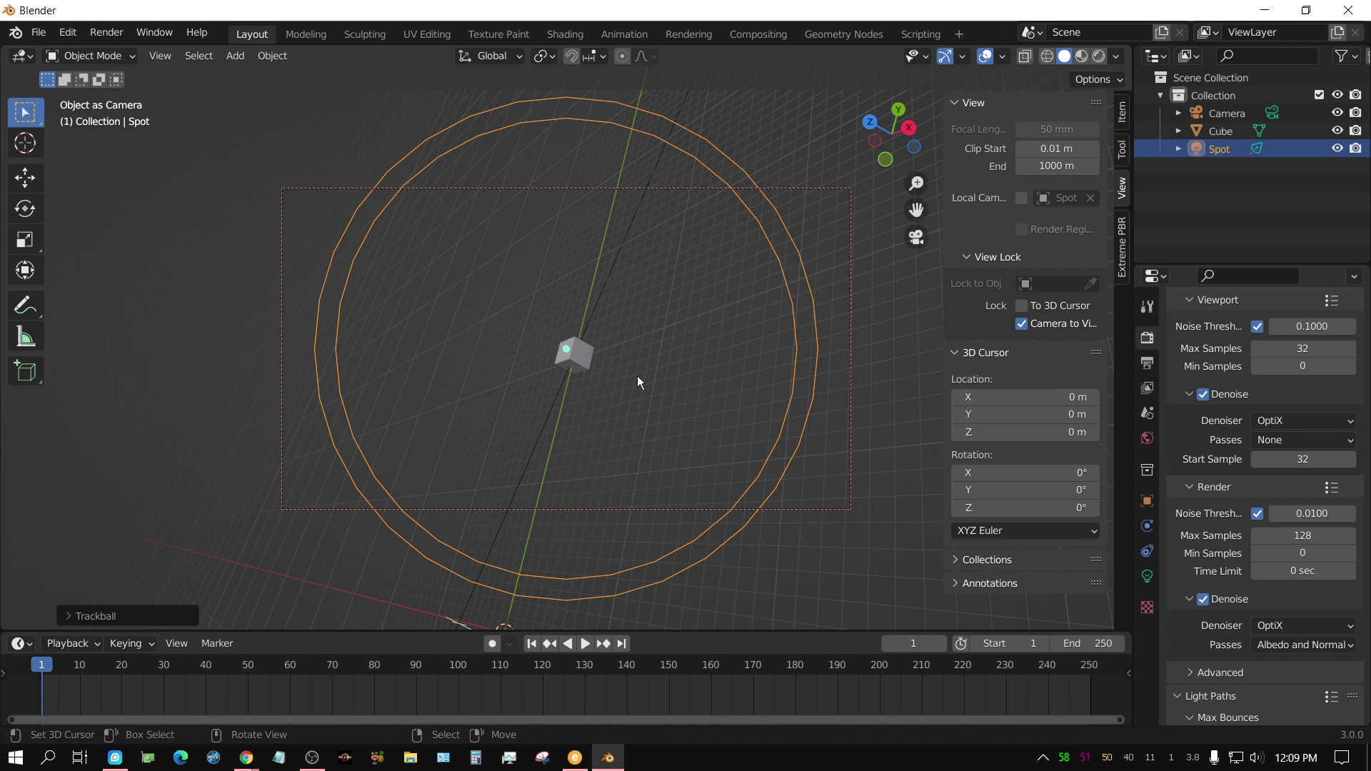
Step: Check the spot's aim from the front, then make the scene Camera the active camera again
key("KP_1")
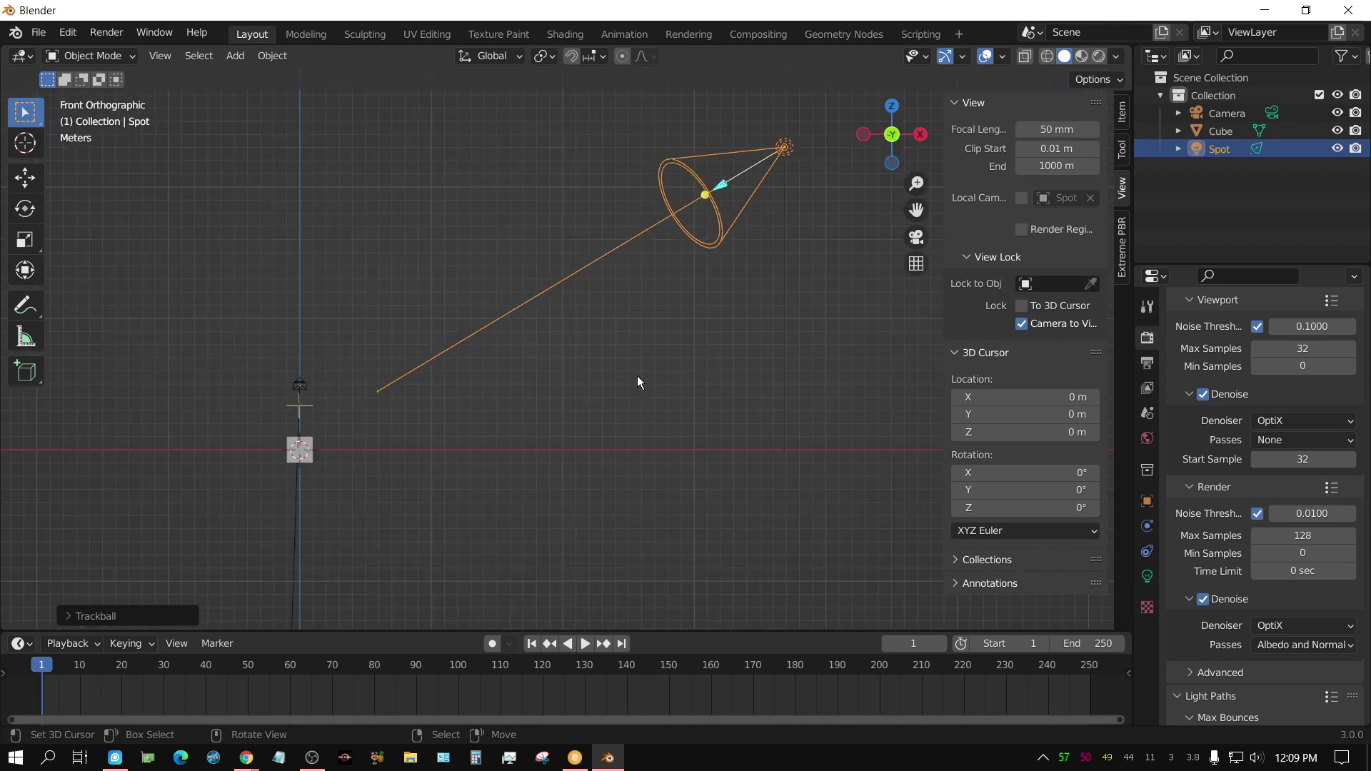
middle_click_drag(631, 379, 626, 417)
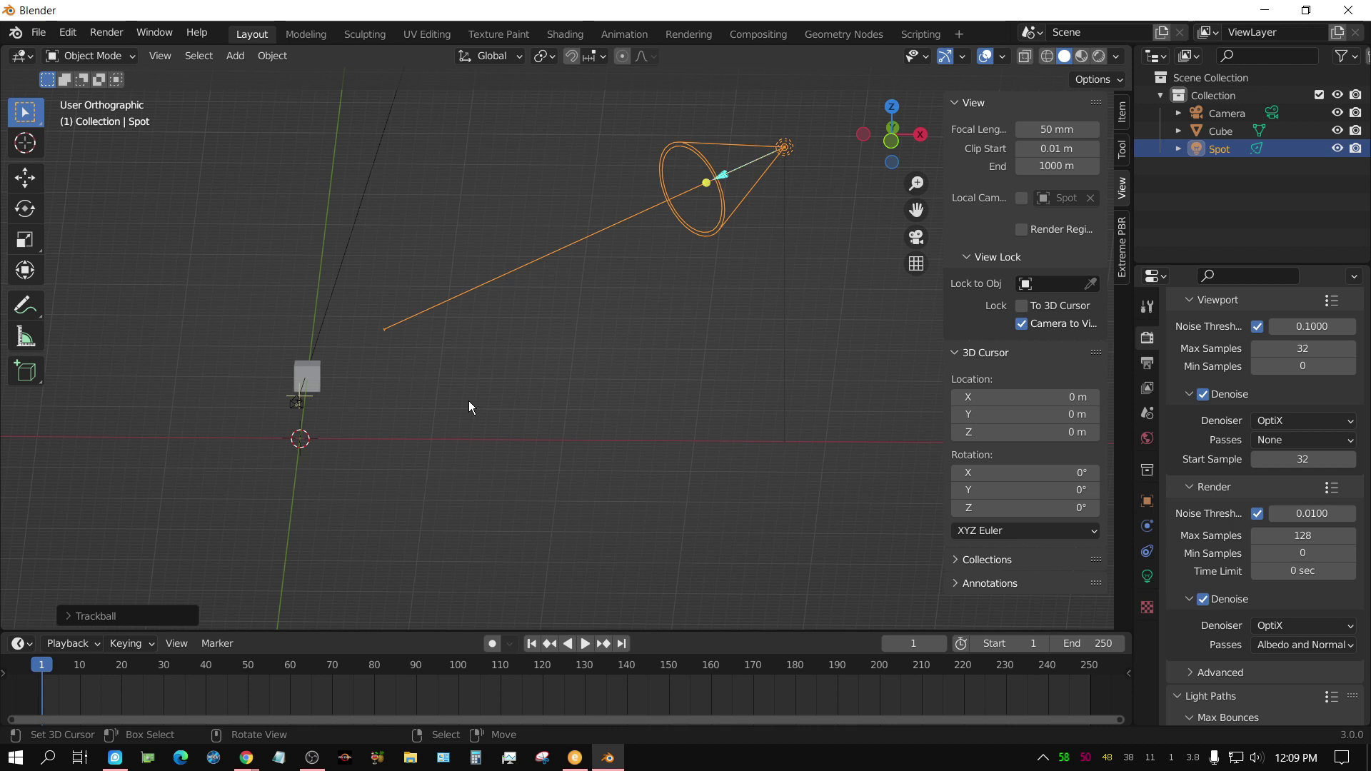
left_click(295, 403)
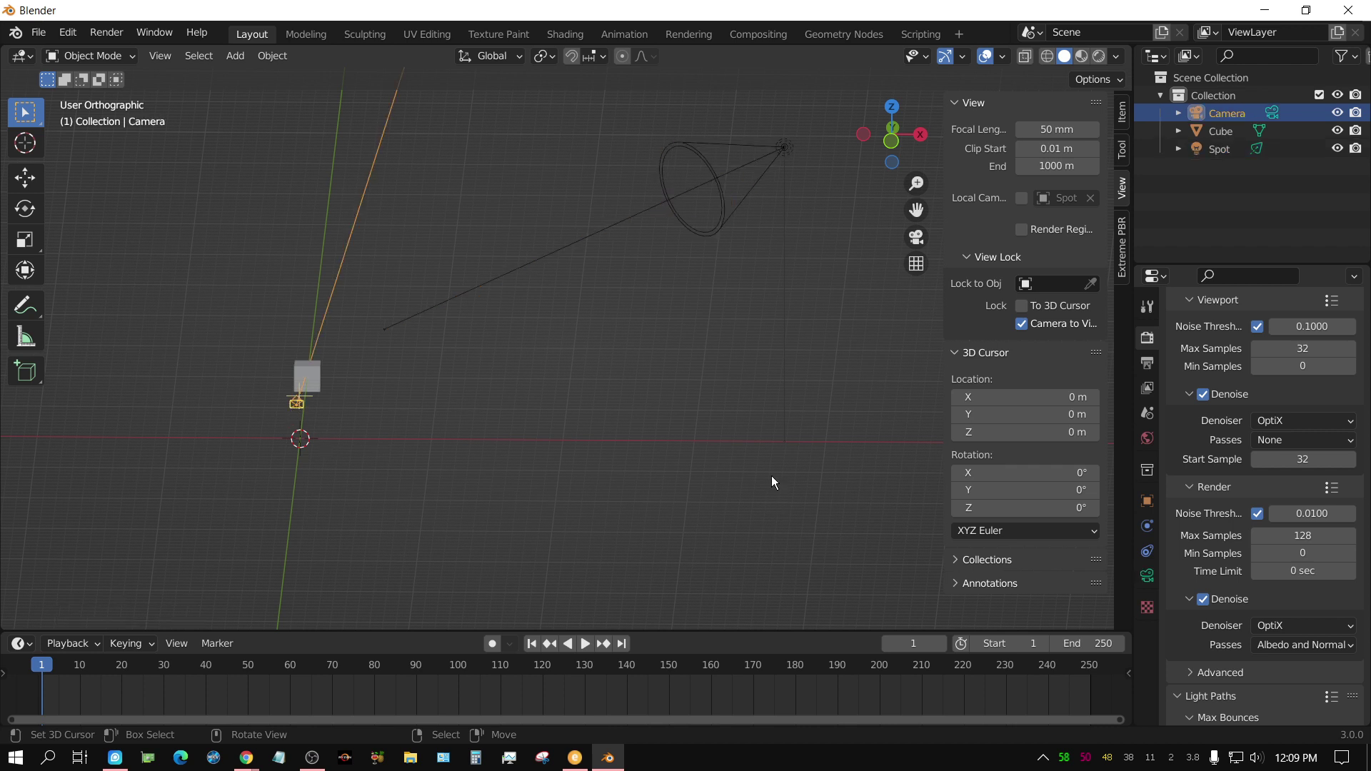
key("ctrl+KP_0")
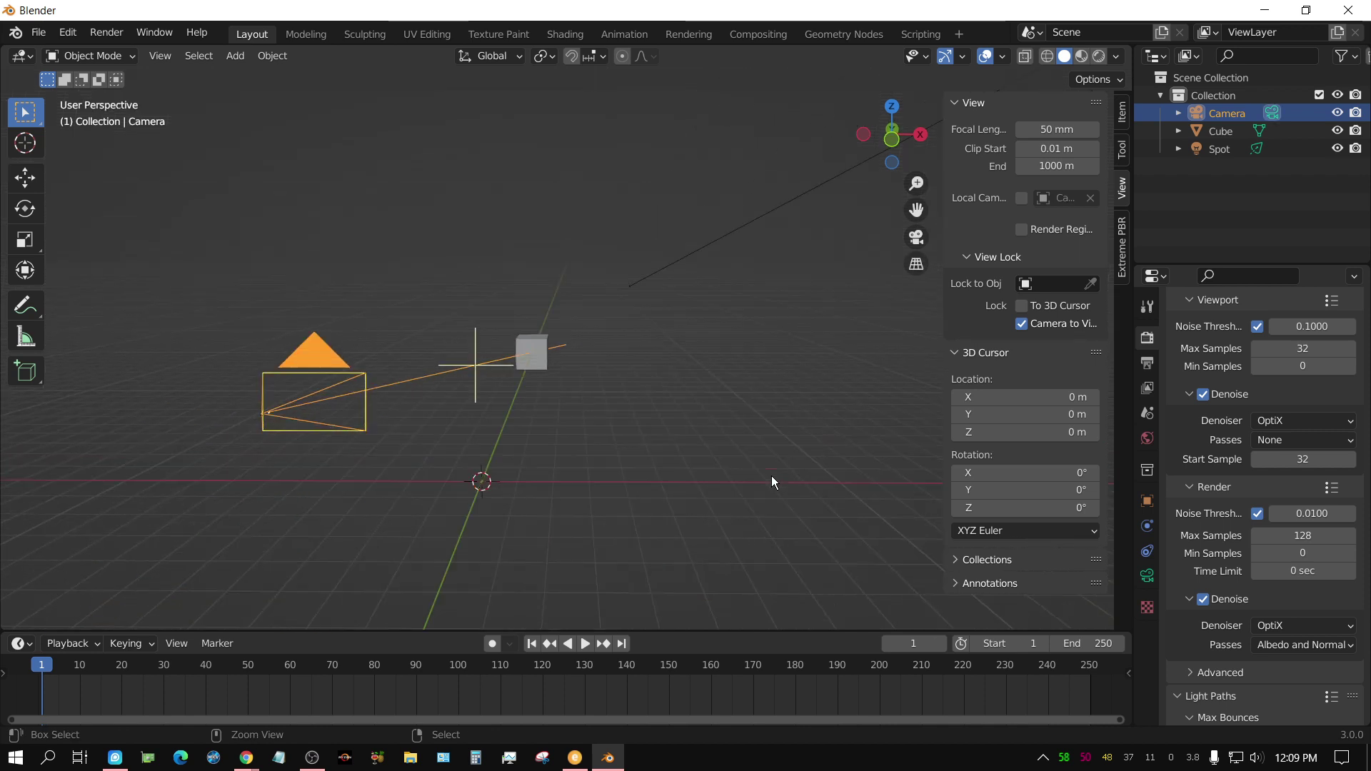